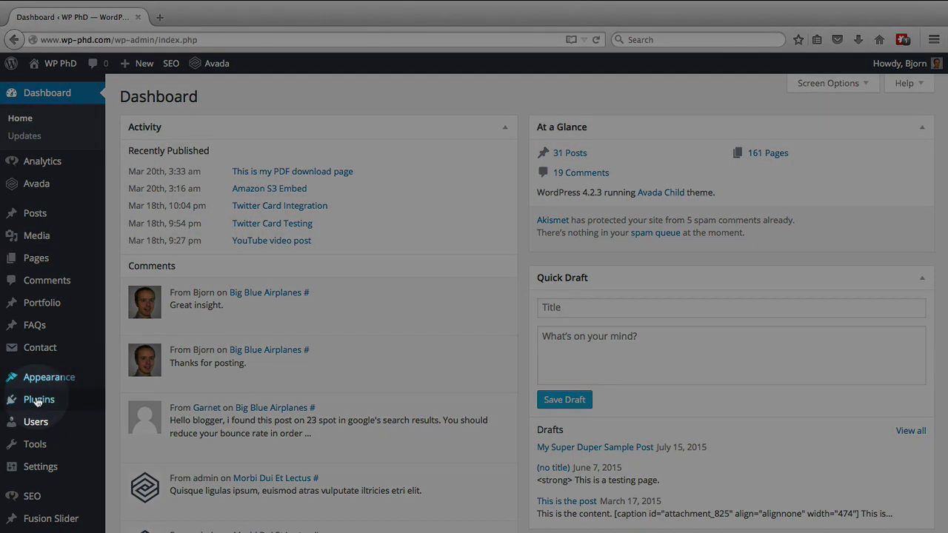
- Search the WordPress plugin directory for "w3 cache"
mouse_move(37, 401)
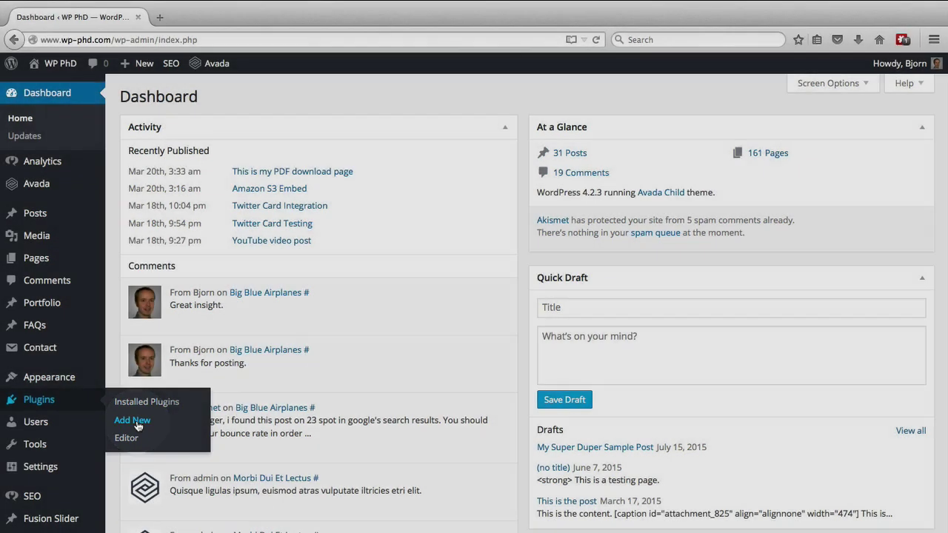
click(137, 421)
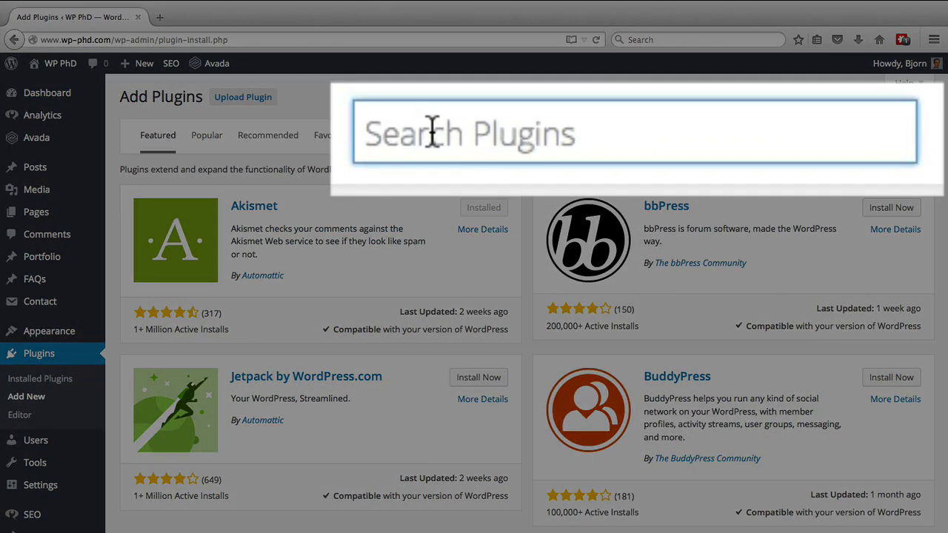
text(w3 cache)
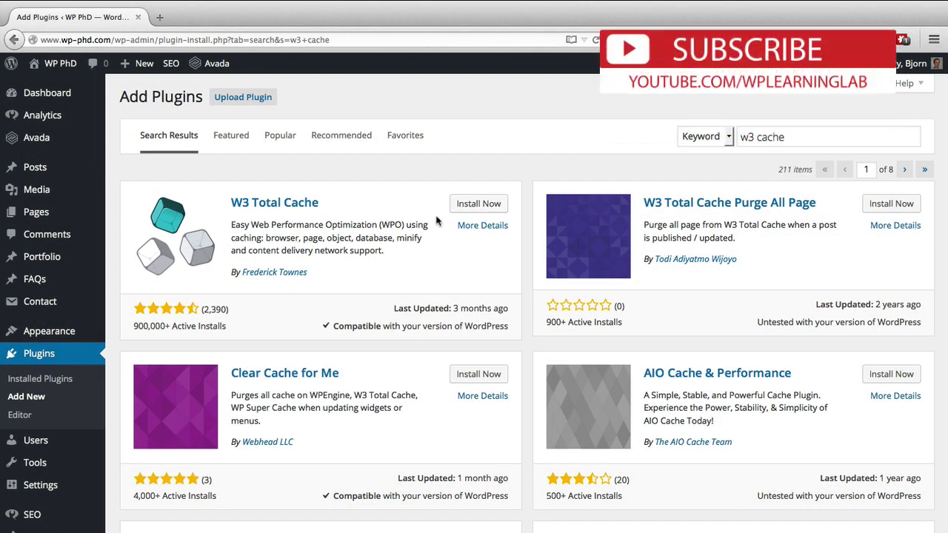
- Install and activate the W3 Total Cache plugin
click(477, 208)
click(146, 212)
scroll(63, 443, down, 2)
scroll(63, 442, down, 3)
scroll(63, 442, up, 5)
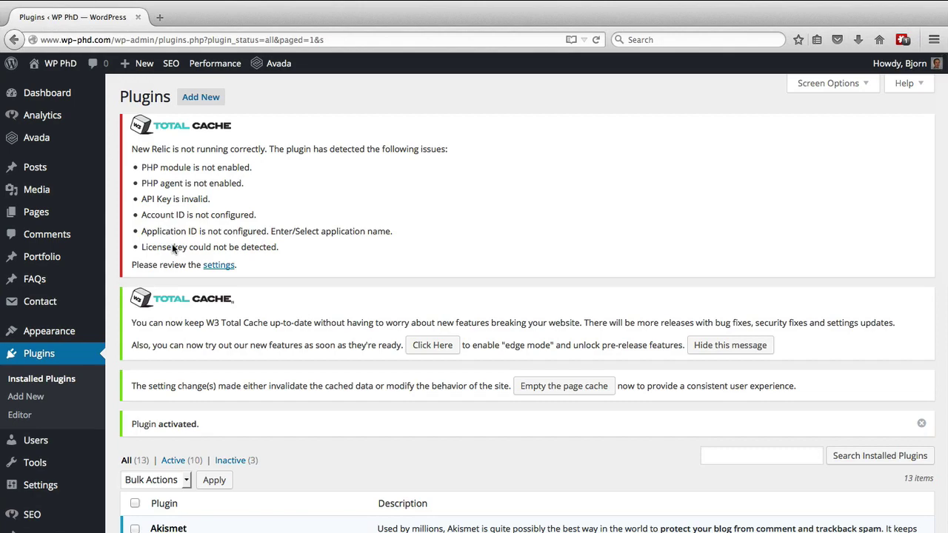
- Open the General Settings page of the W3 Total Cache plugin
scroll(172, 248, down, 2)
scroll(474, 304, down, 3)
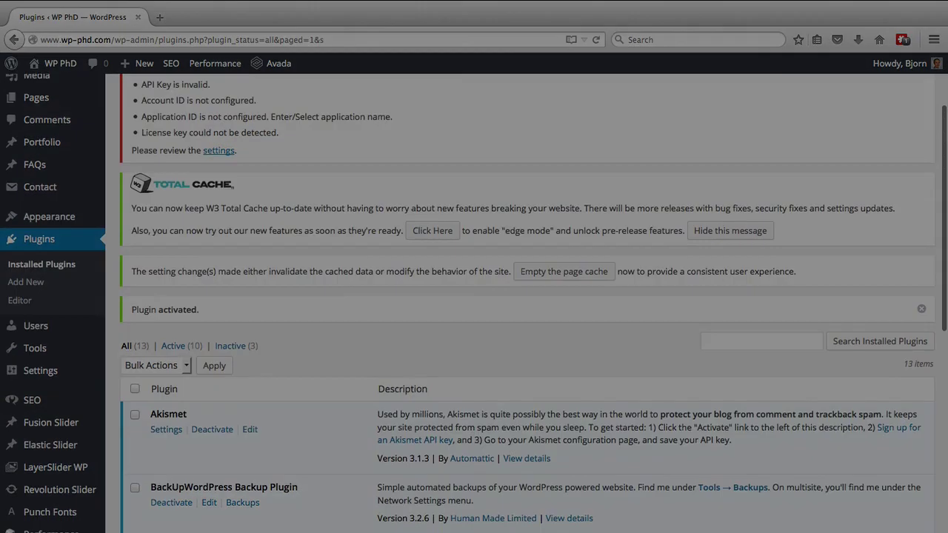
mouse_move(44, 526)
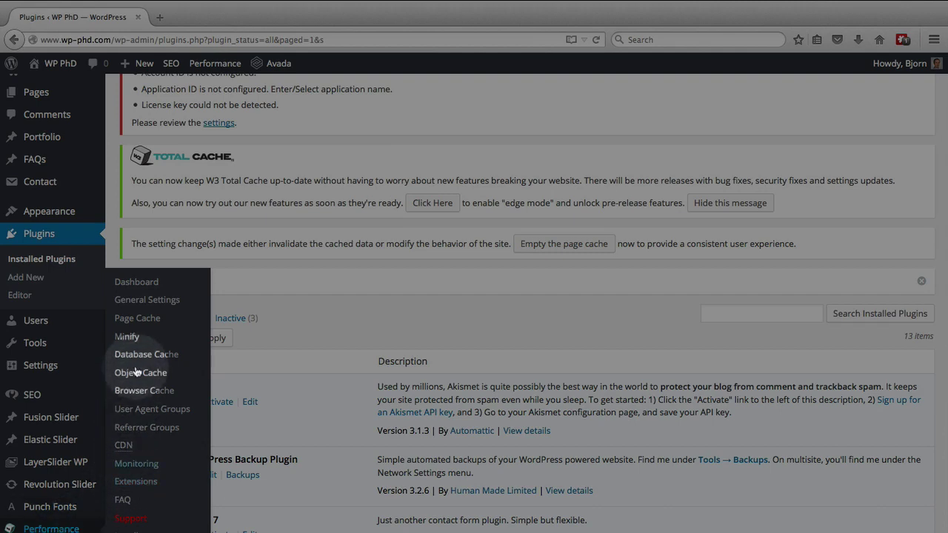
click(154, 305)
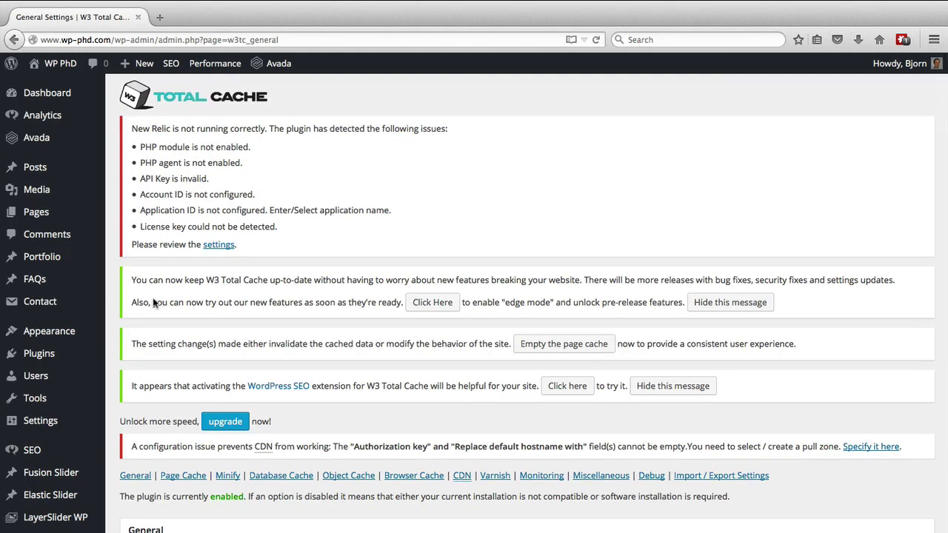
- Examine the plugin notices and the General, Page Cache and Minify sections of the general settings
scroll(153, 302, down, 6)
scroll(154, 302, down, 2)
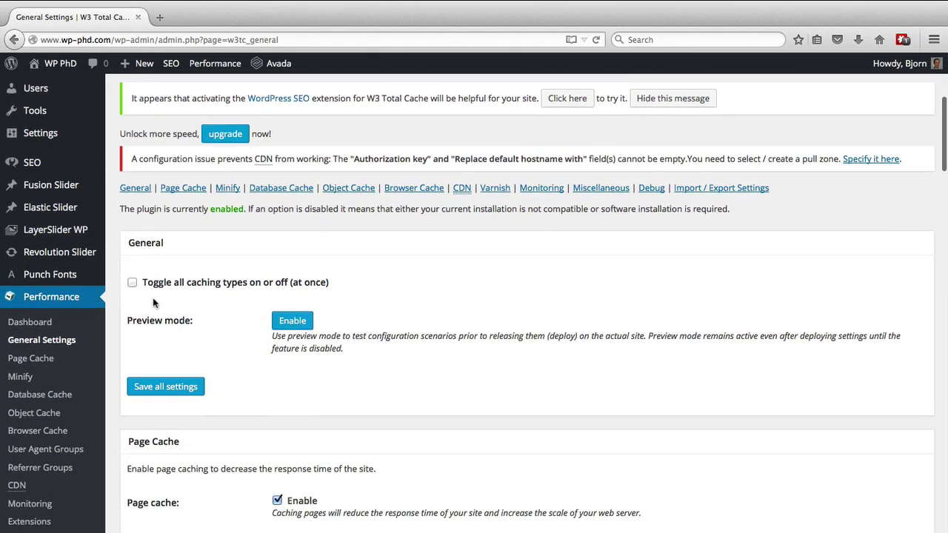
scroll(153, 302, up, 8)
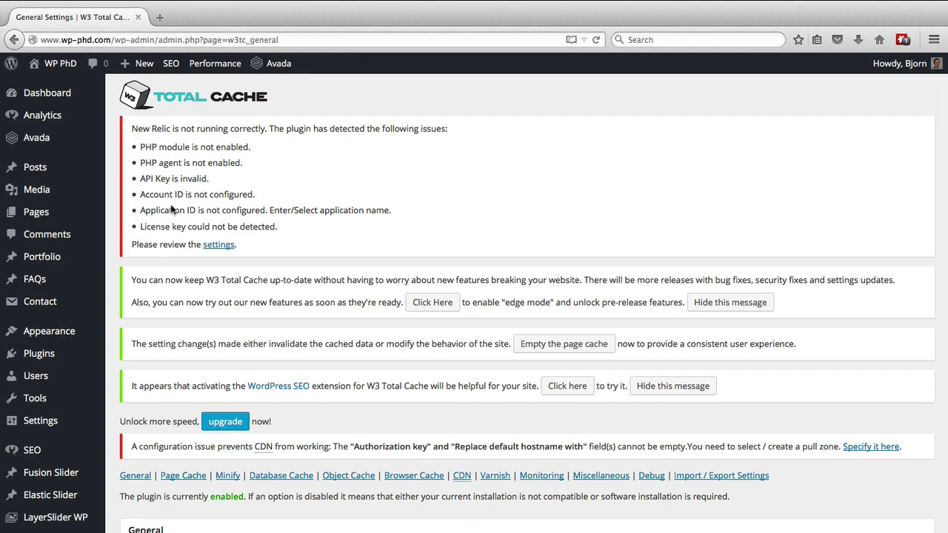
scroll(171, 209, down, 5)
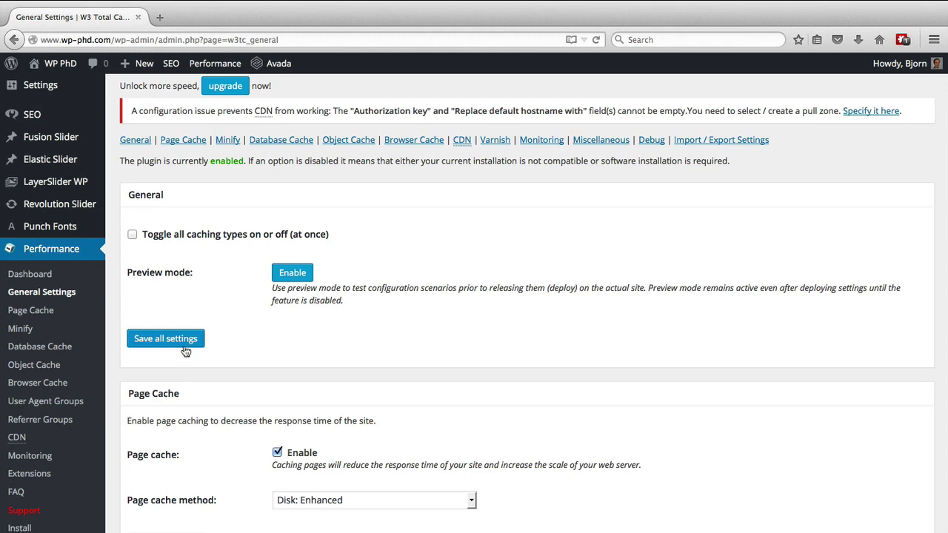
scroll(186, 352, down, 2)
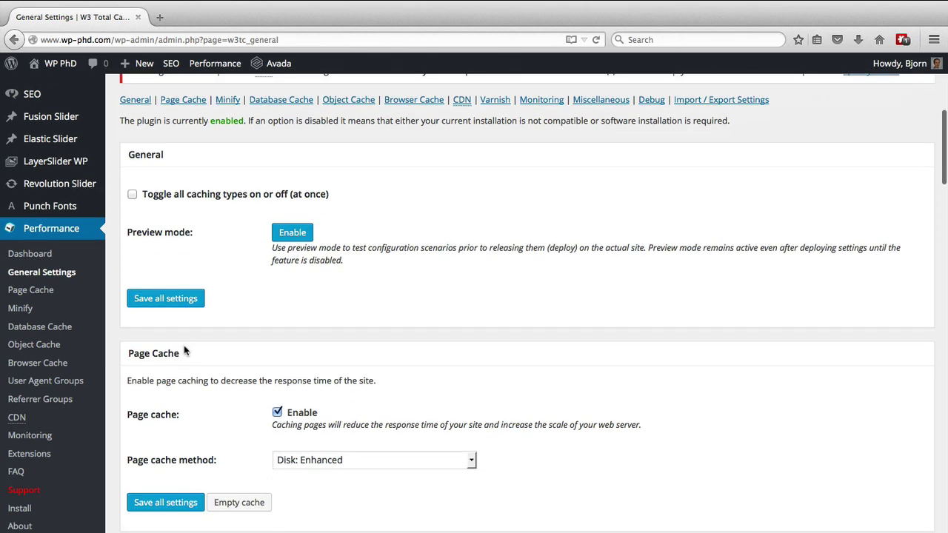
scroll(184, 346, down, 4)
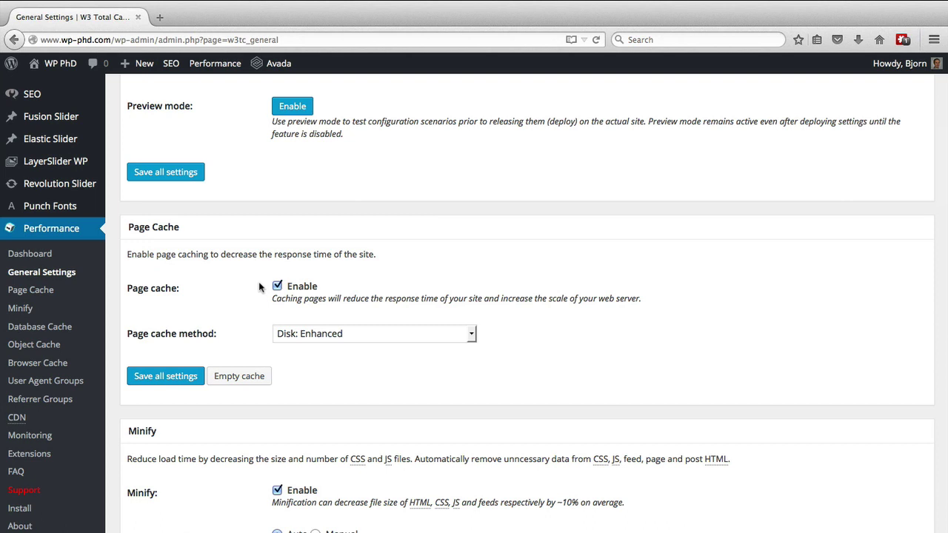
scroll(258, 281, down, 5)
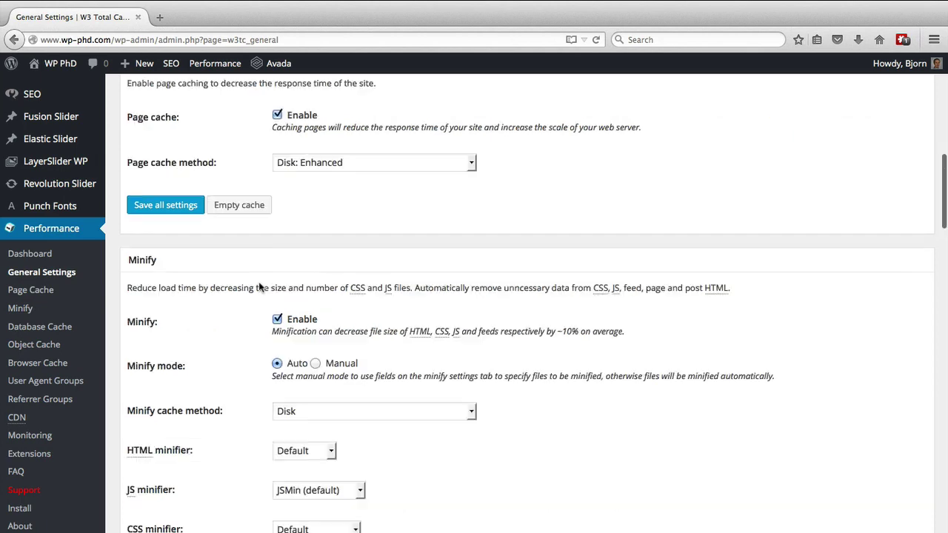
scroll(256, 252, down, 3)
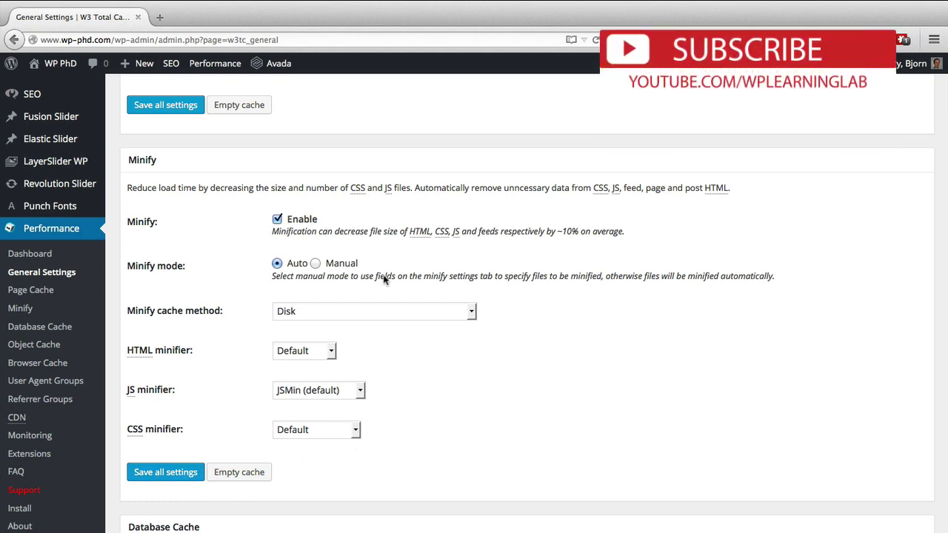
- Inspect the available page cache methods in the Page Cache section without changing the selection
scroll(279, 346, up, 5)
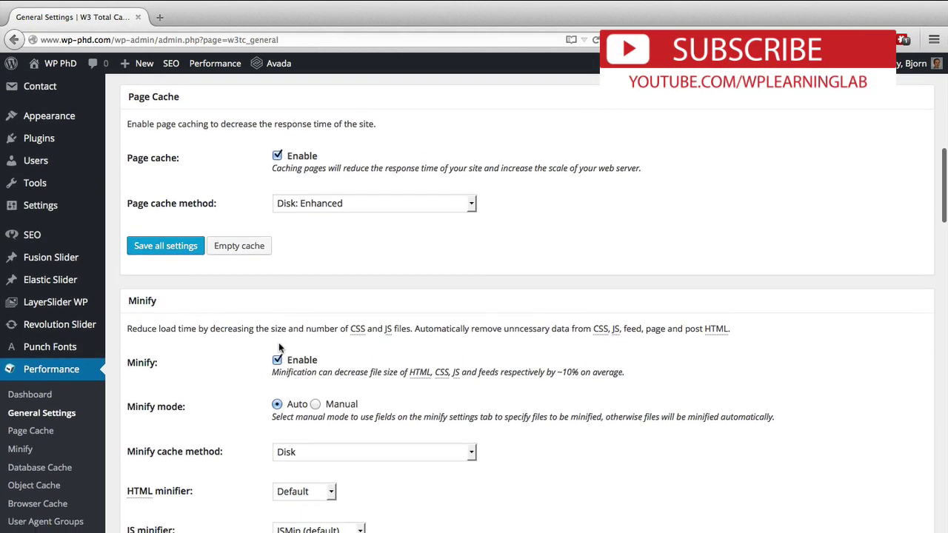
click(302, 225)
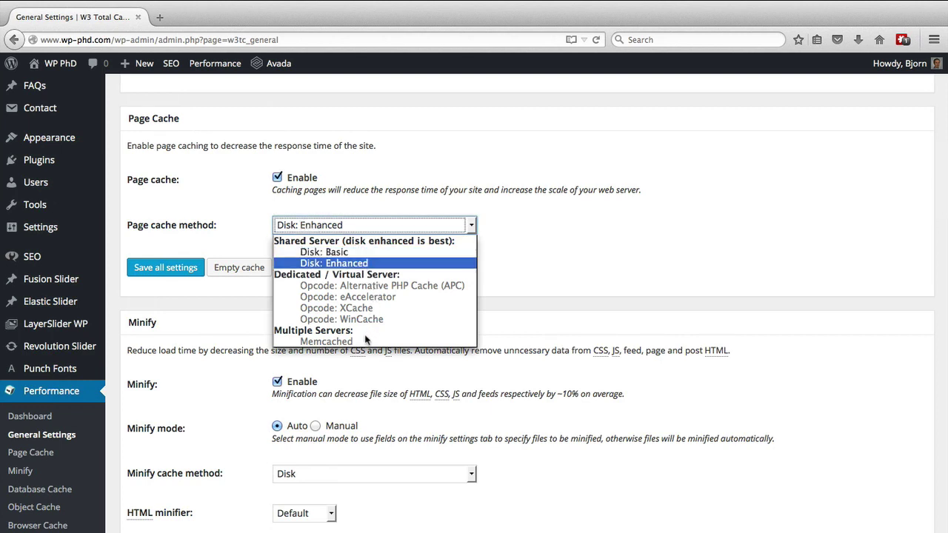
click(244, 236)
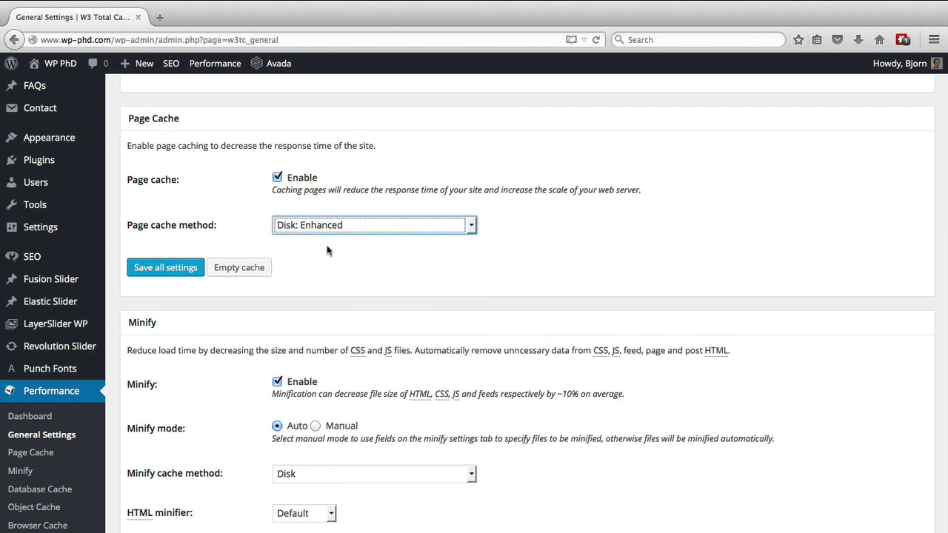
click(229, 386)
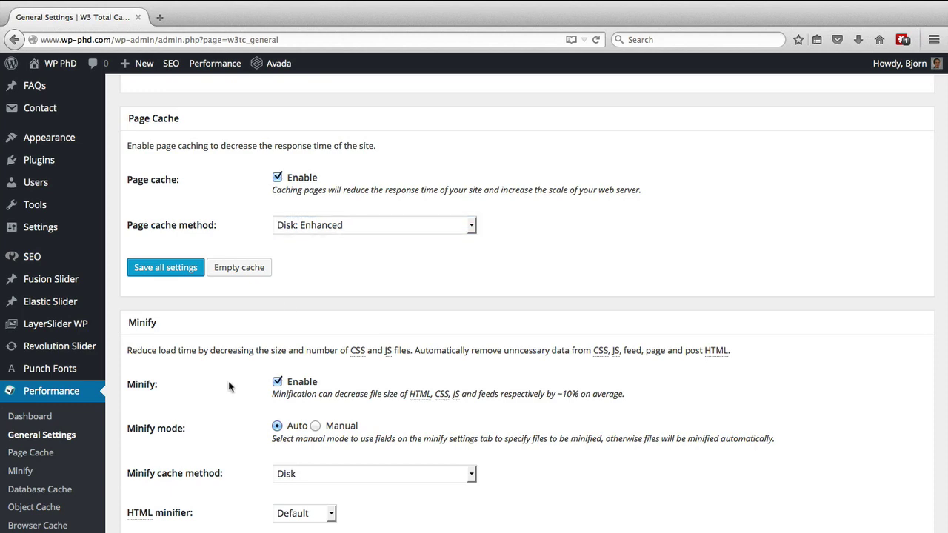
- Review the Minify, Database Cache, Object Cache, Browser Cache, CDN and Reverse Proxy sections of the general settings
scroll(229, 386, down, 3)
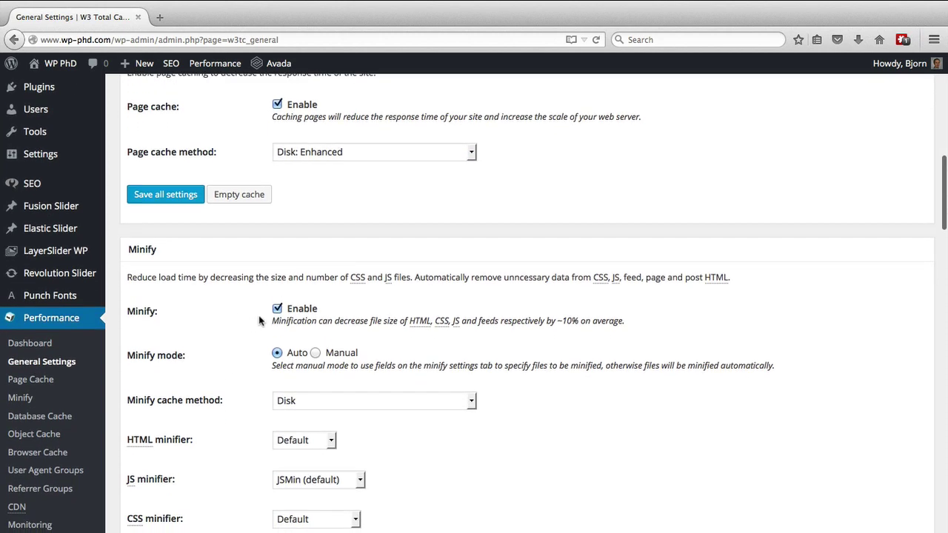
scroll(246, 382, down, 6)
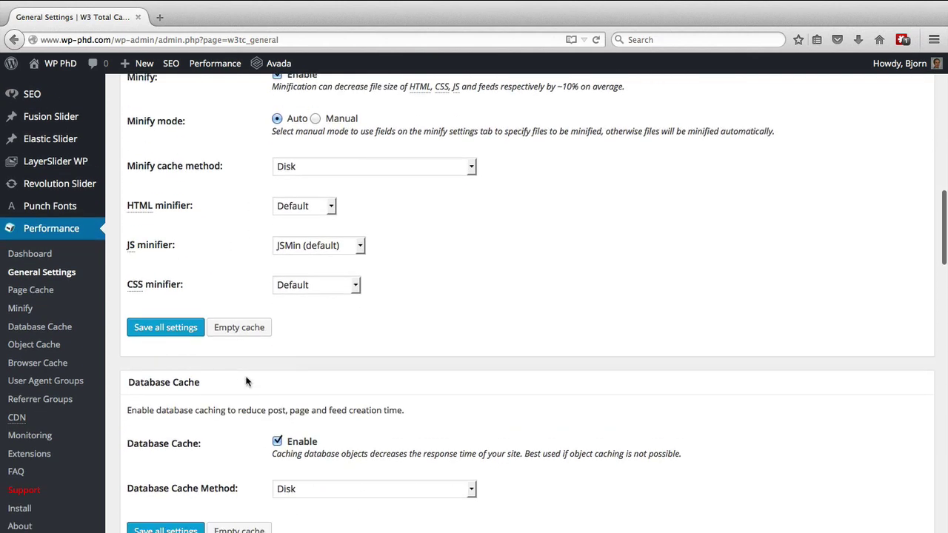
scroll(247, 382, down, 5)
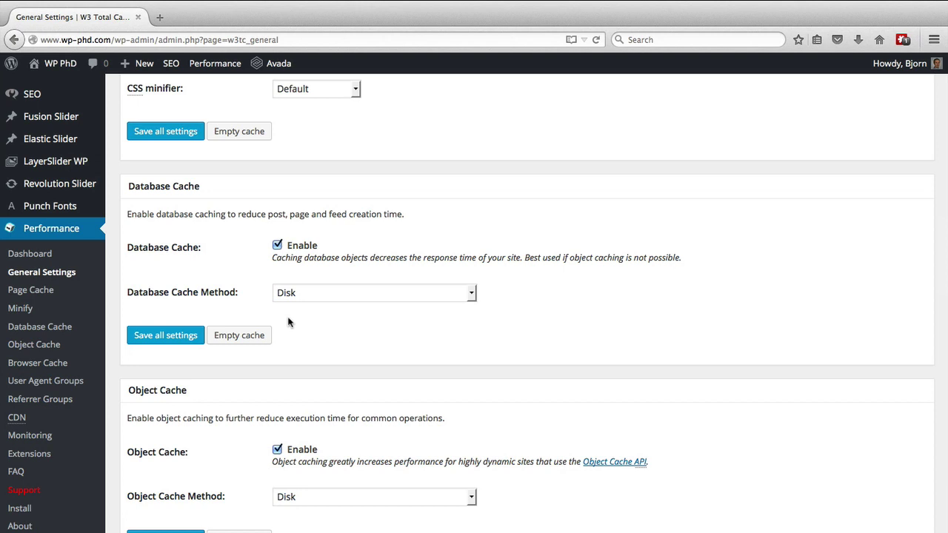
scroll(289, 322, down, 1)
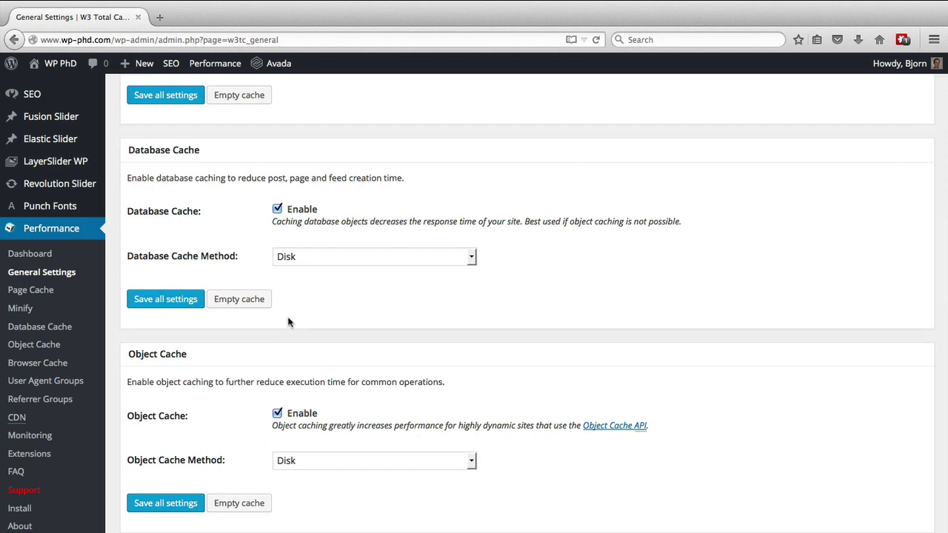
scroll(289, 321, down, 5)
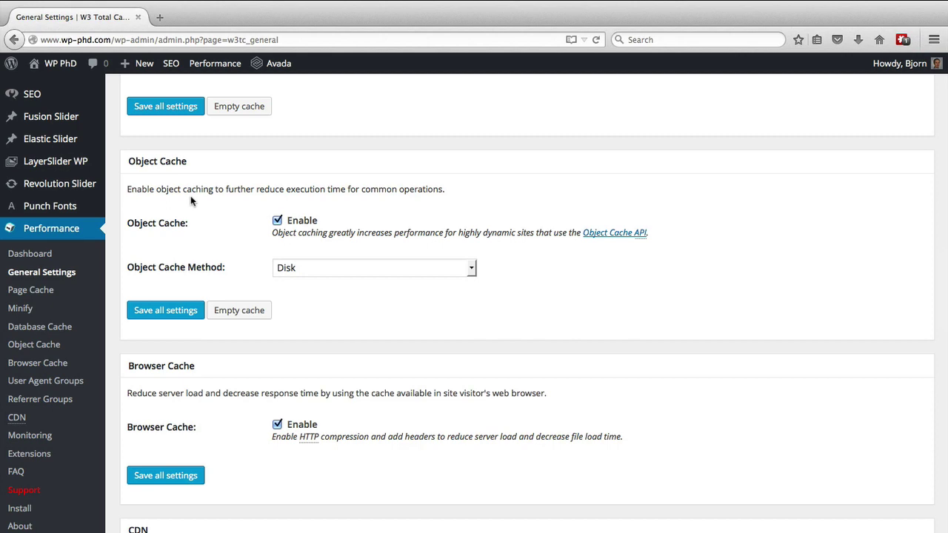
scroll(190, 195, down, 5)
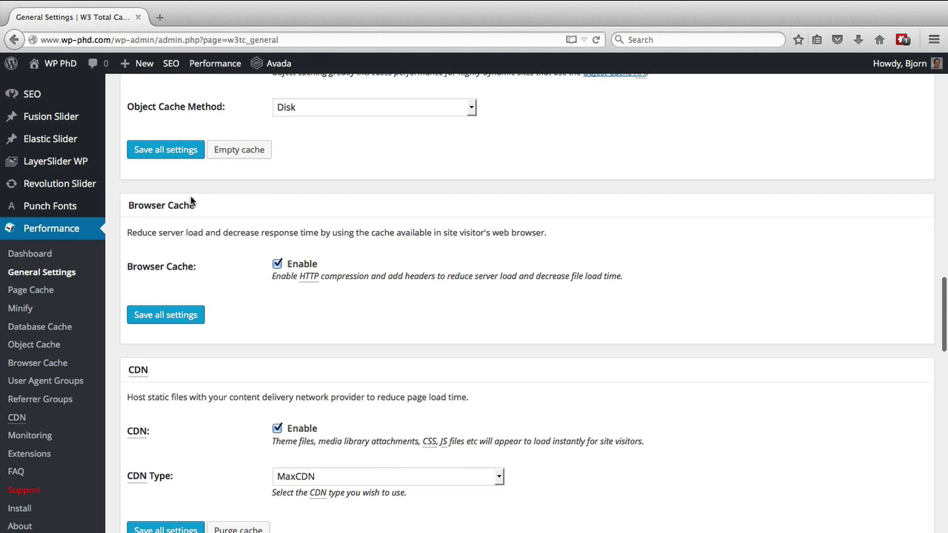
scroll(183, 200, down, 2)
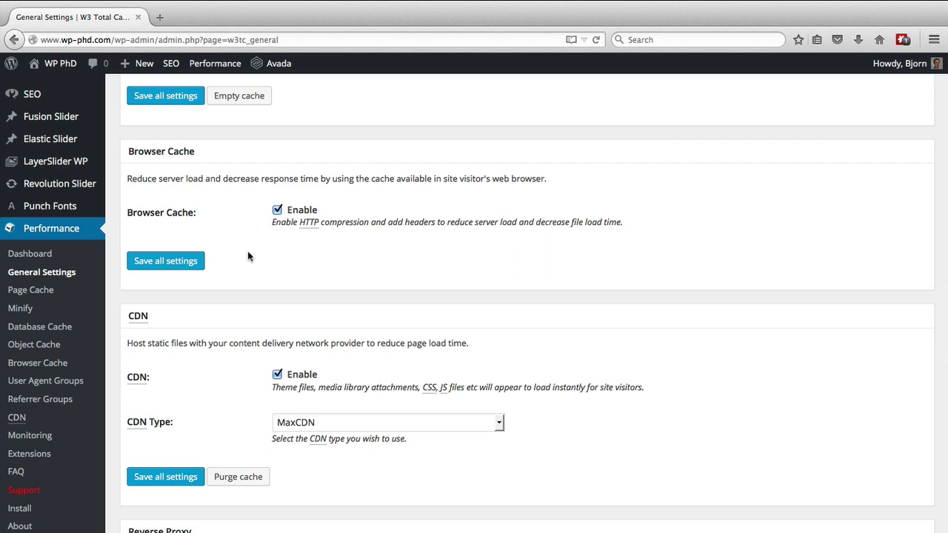
scroll(248, 256, down, 5)
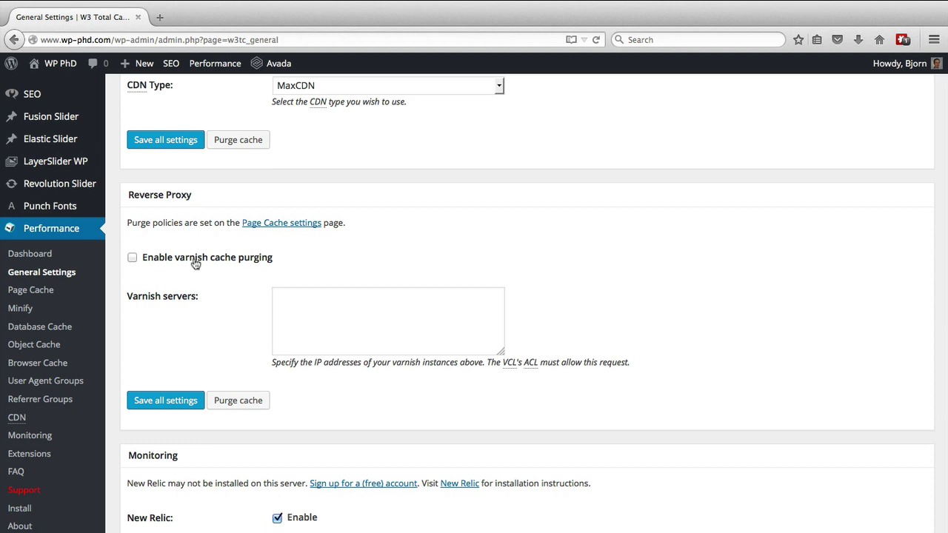
- Disable New Relic in the Monitoring section
scroll(194, 262, down, 4)
scroll(194, 263, down, 5)
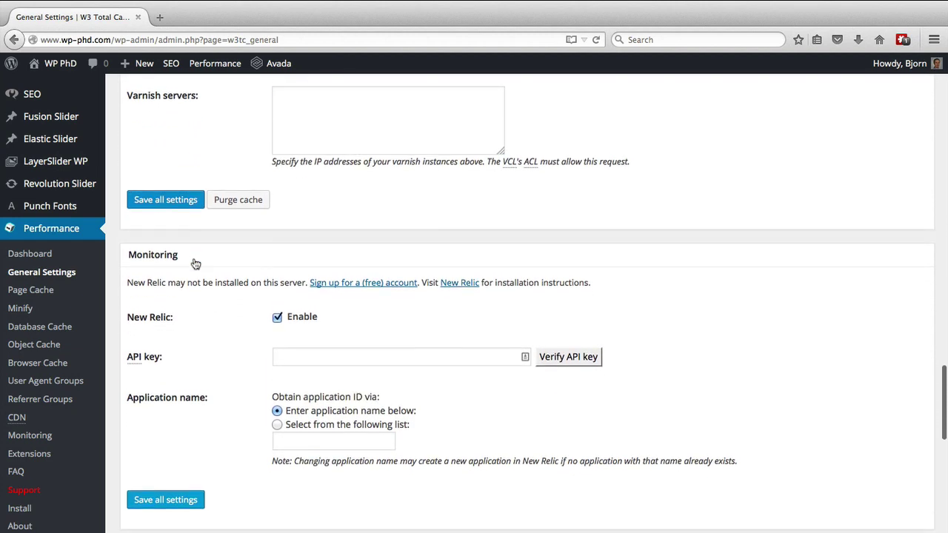
scroll(195, 264, down, 2)
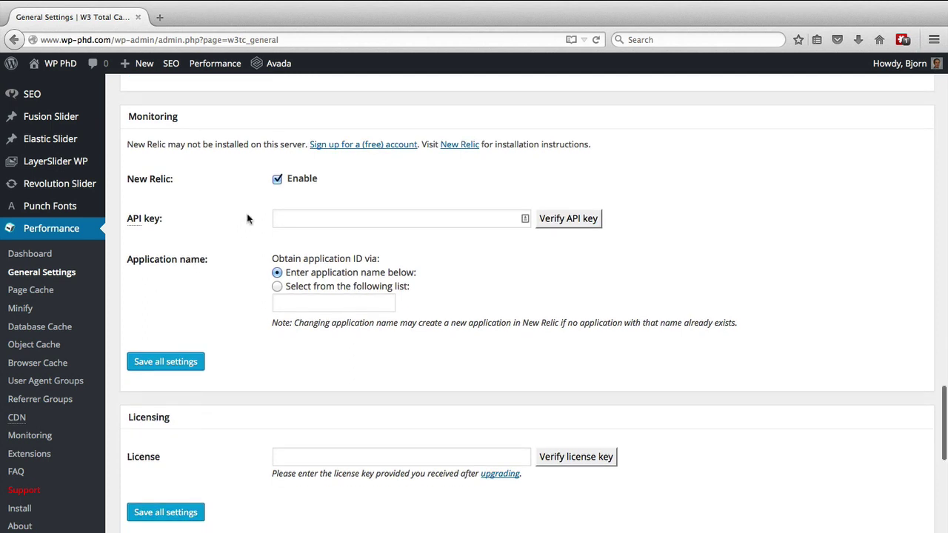
click(278, 183)
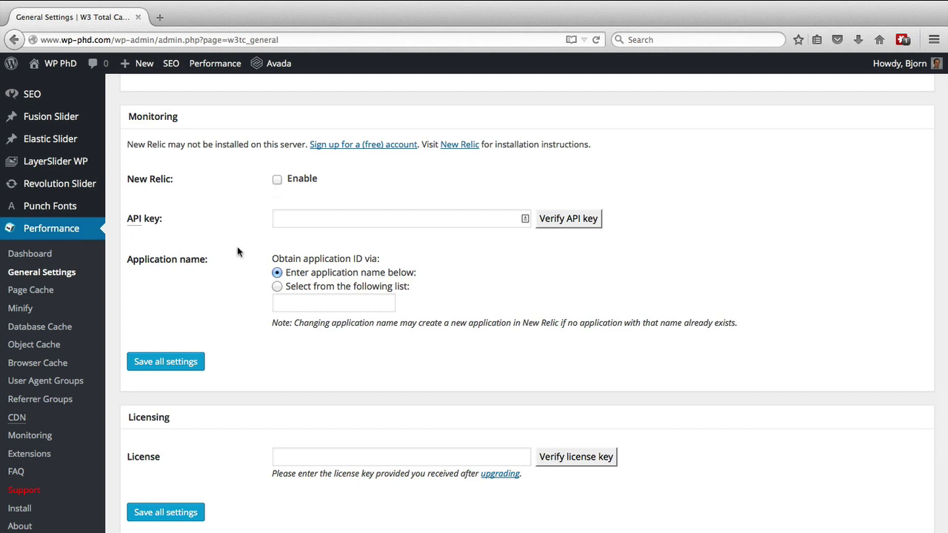
- Turn off the Google Page Speed dashboard widget and Verify rewrite rules in the Miscellaneous section, and save all settings
scroll(237, 252, down, 5)
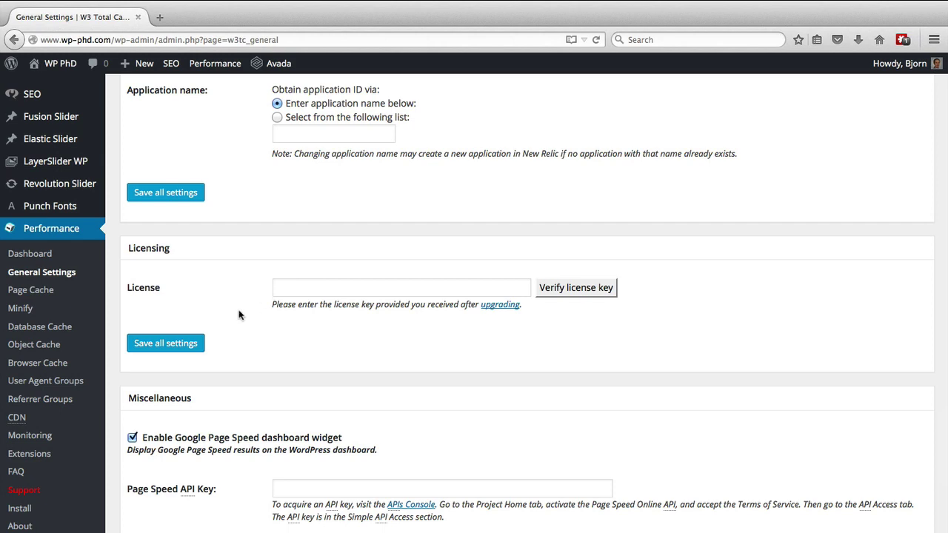
scroll(238, 315, down, 5)
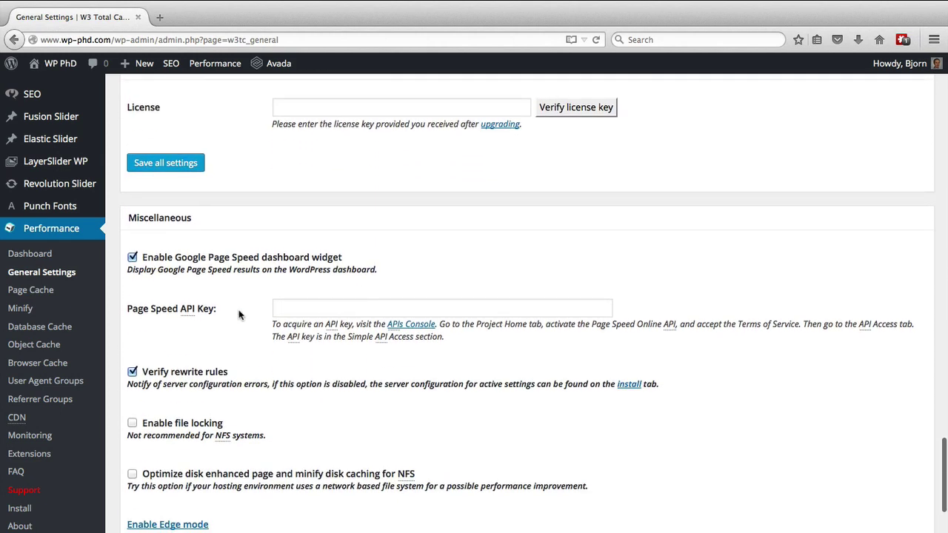
scroll(239, 316, down, 1)
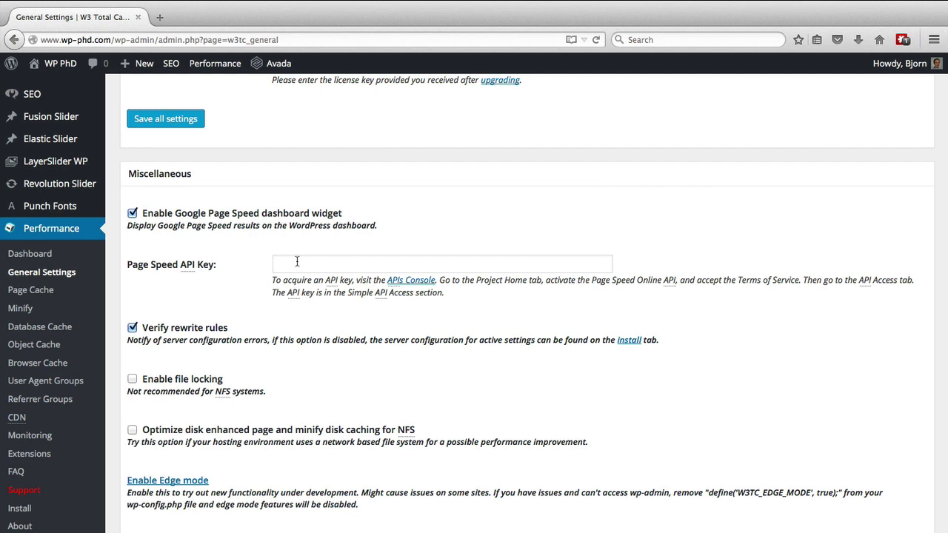
click(133, 214)
click(132, 328)
scroll(231, 347, down, 6)
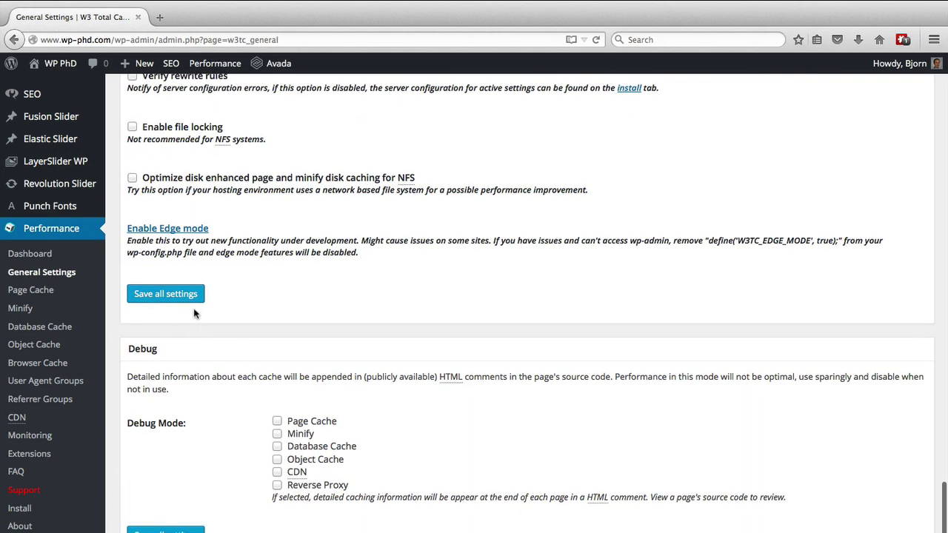
click(166, 297)
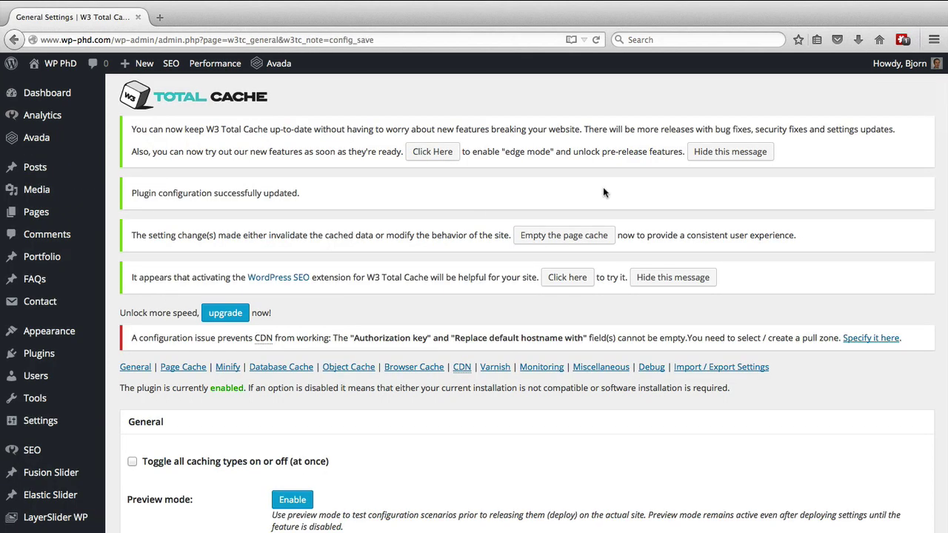
- Hide the edge mode notice and the WordPress SEO extension notice
click(743, 157)
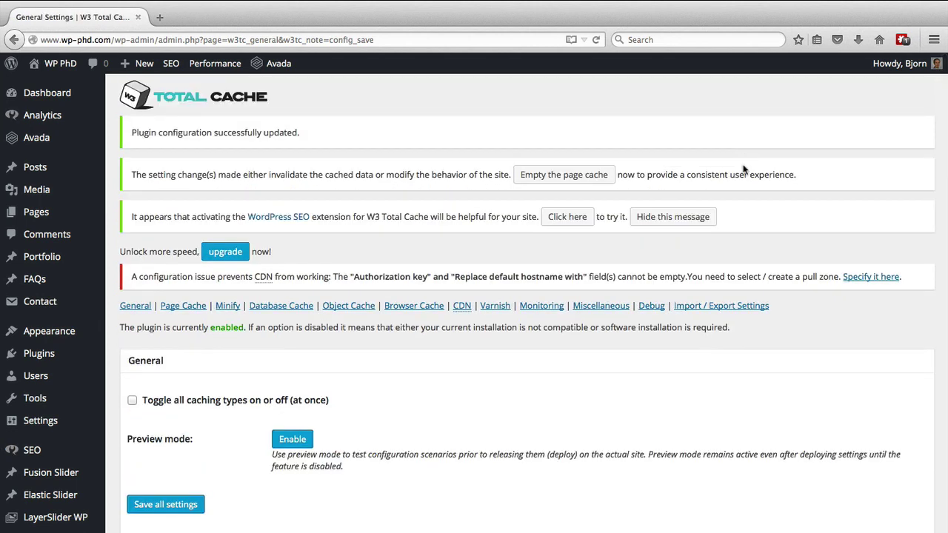
click(674, 217)
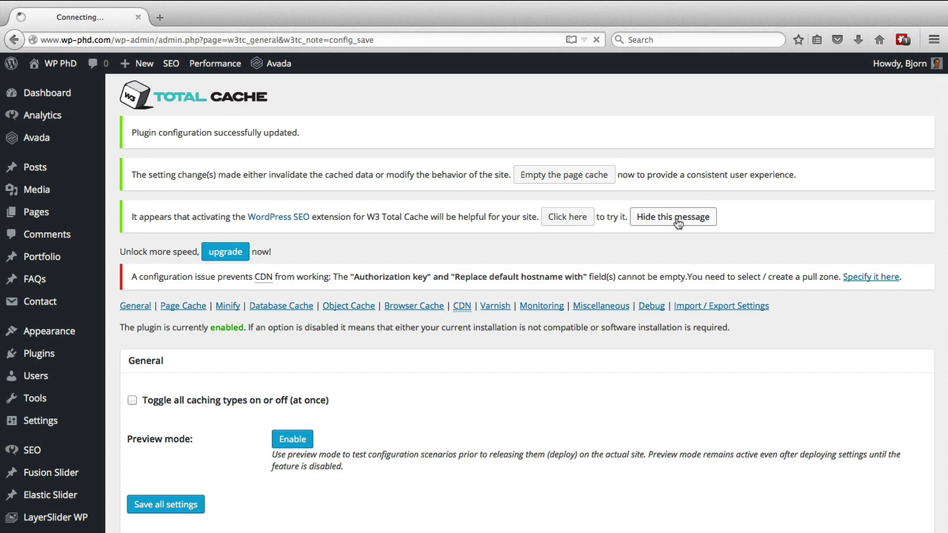